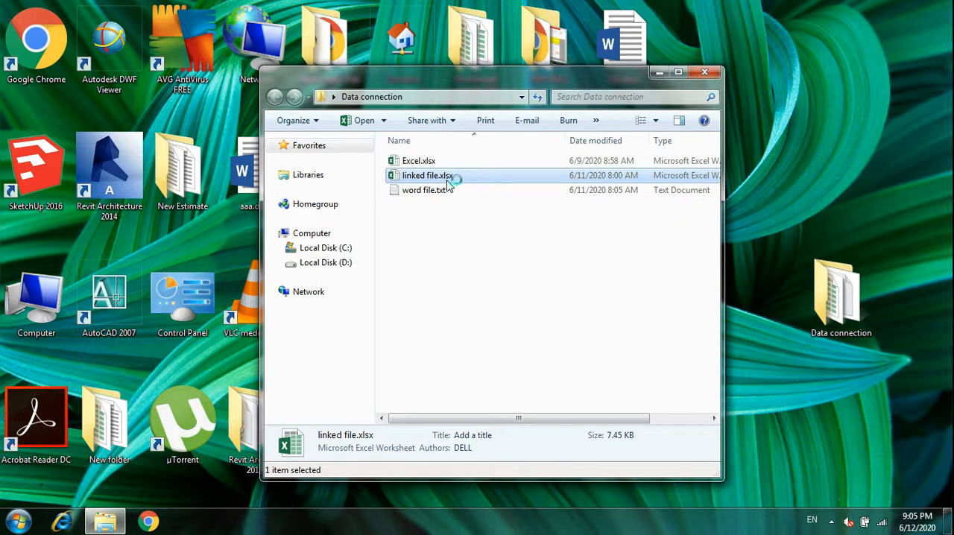
Review the construction companies' bid capacities in Excel.xlsx and word file.txt, minimizing each window when finished
{"action": "key", "text": "Down"}
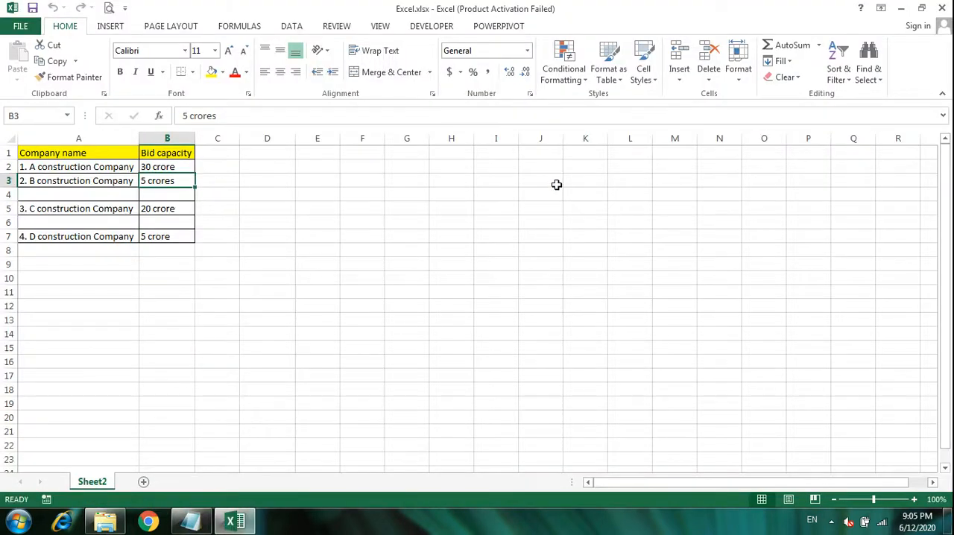
{"action": "left_click", "coordinate": [168, 165]}
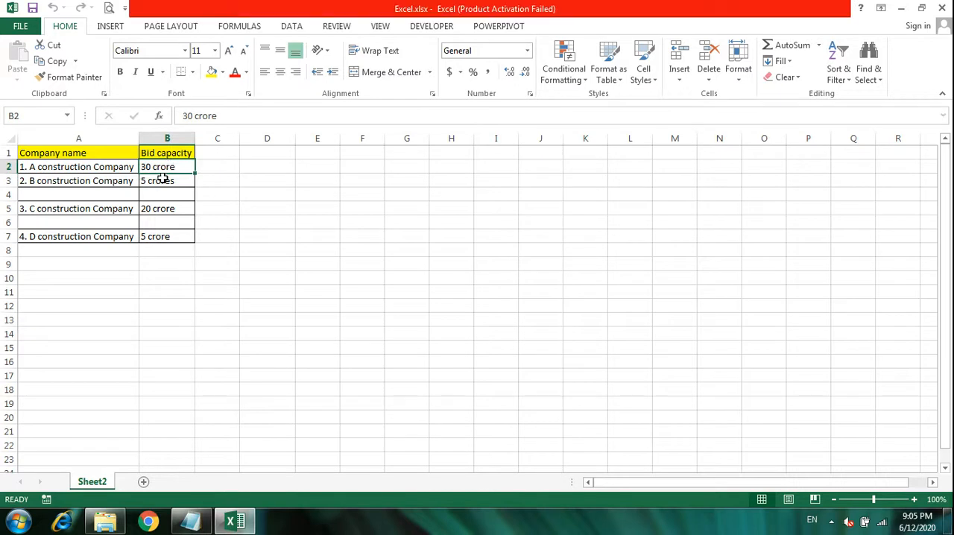
{"action": "left_click", "coordinate": [618, 391]}
{"action": "left_click", "coordinate": [148, 208]}
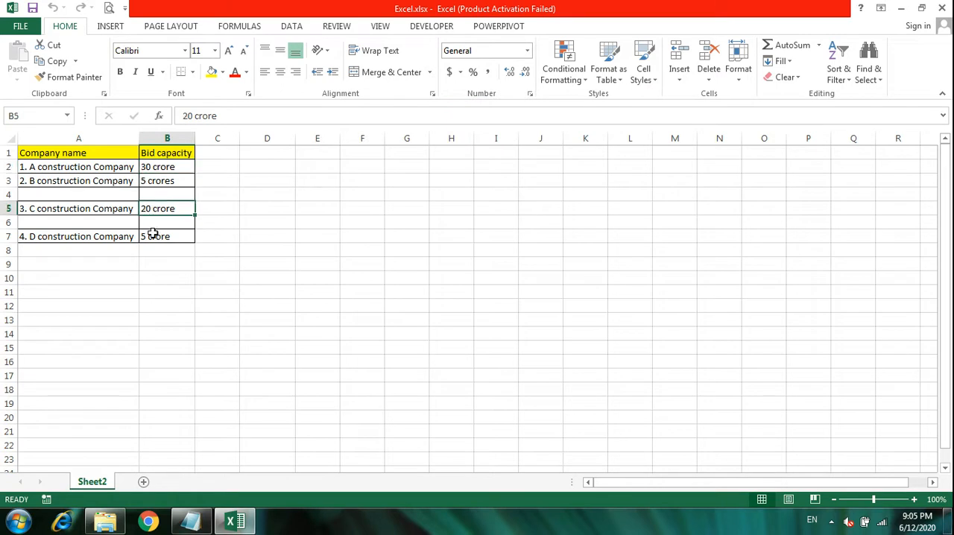
{"action": "left_click", "coordinate": [153, 235]}
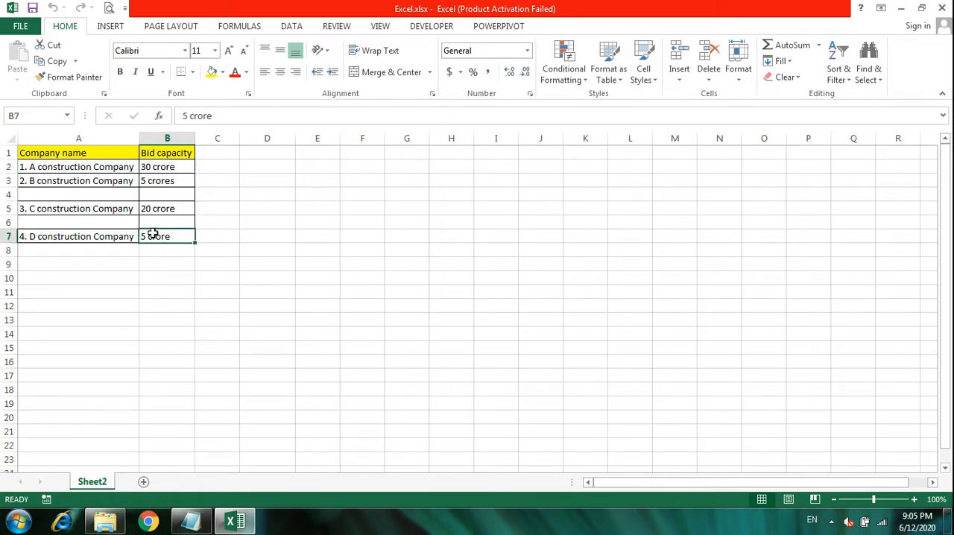
{"action": "left_click", "coordinate": [910, 7]}
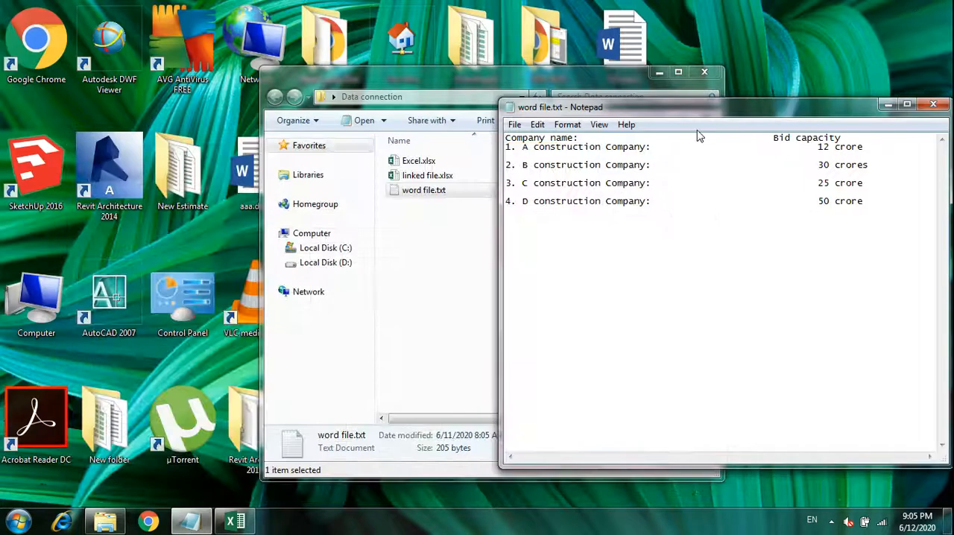
{"action": "left_click_drag", "start_coordinate": [748, 113], "coordinate": [544, 91]}
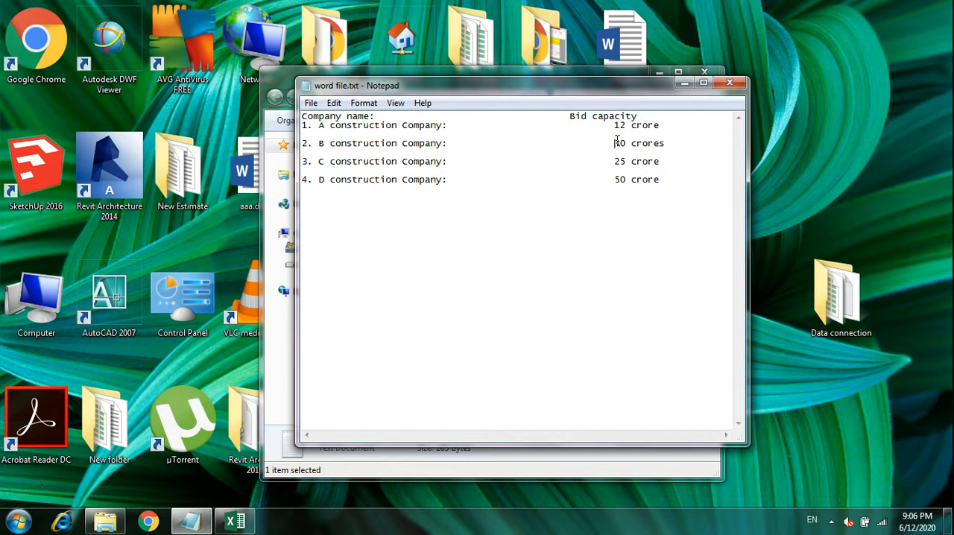
{"action": "left_click", "coordinate": [685, 83]}
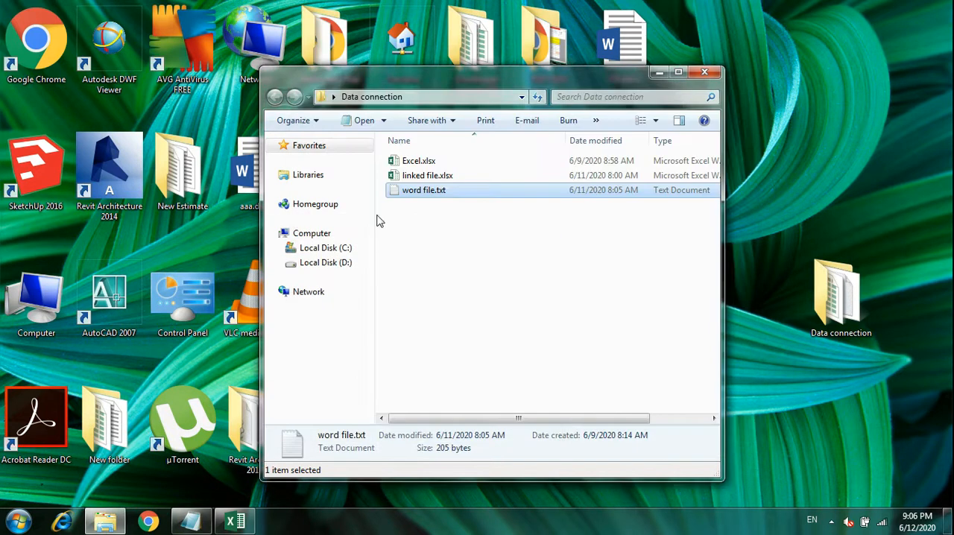
Open linked file.xlsx from the Data connection folder and start getting external data from Access
{"action": "double_click", "coordinate": [416, 179]}
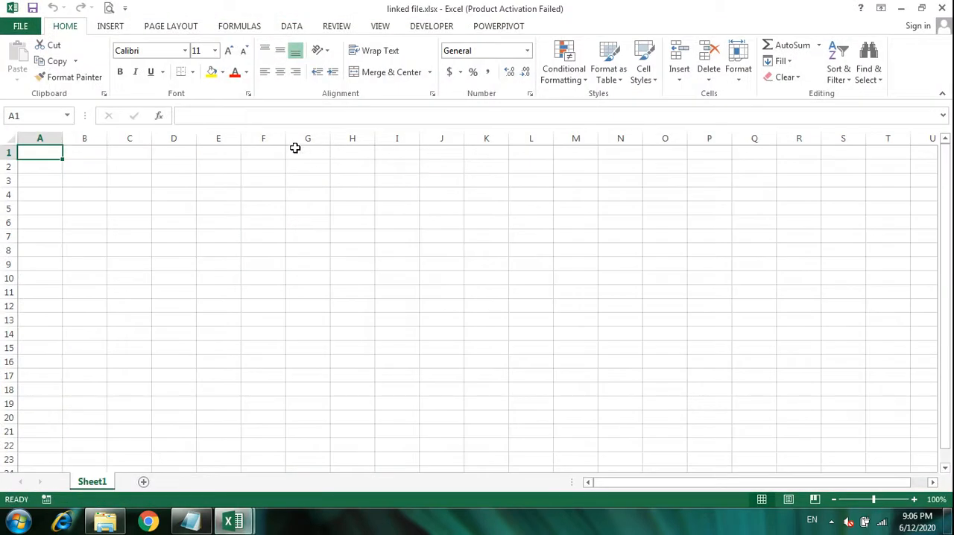
{"action": "left_click", "coordinate": [291, 28]}
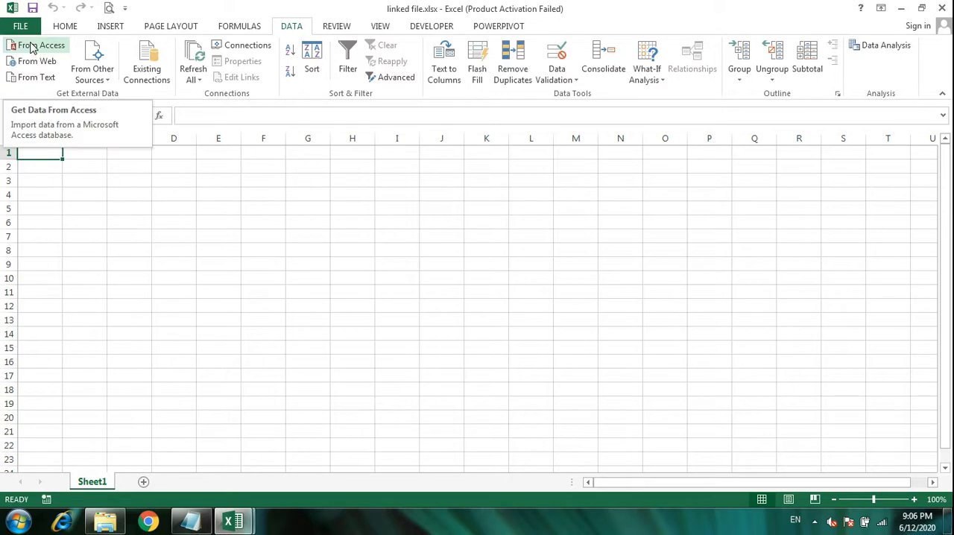
{"action": "left_click", "coordinate": [31, 47]}
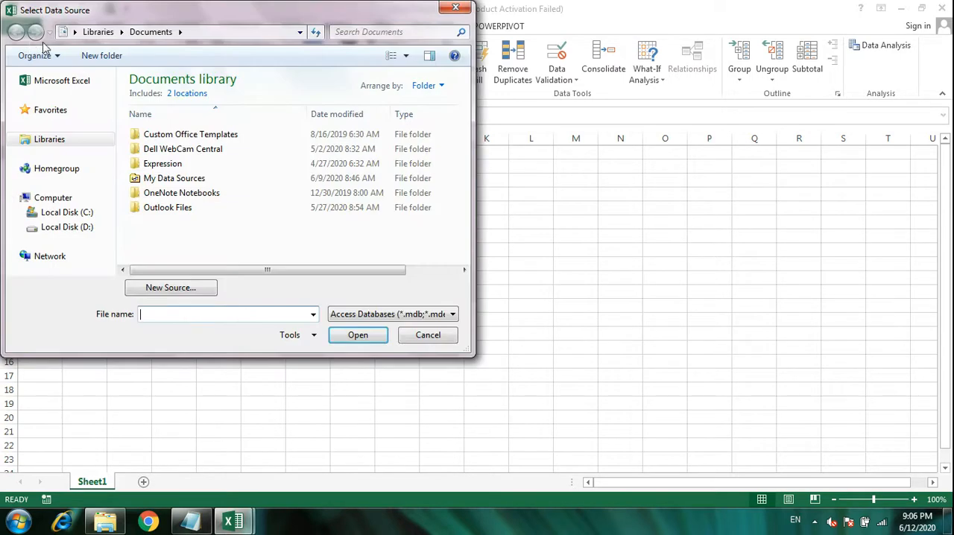
Browse to the Data connection folder on the Desktop and list all file types as possible data sources
{"action": "left_click", "coordinate": [299, 33]}
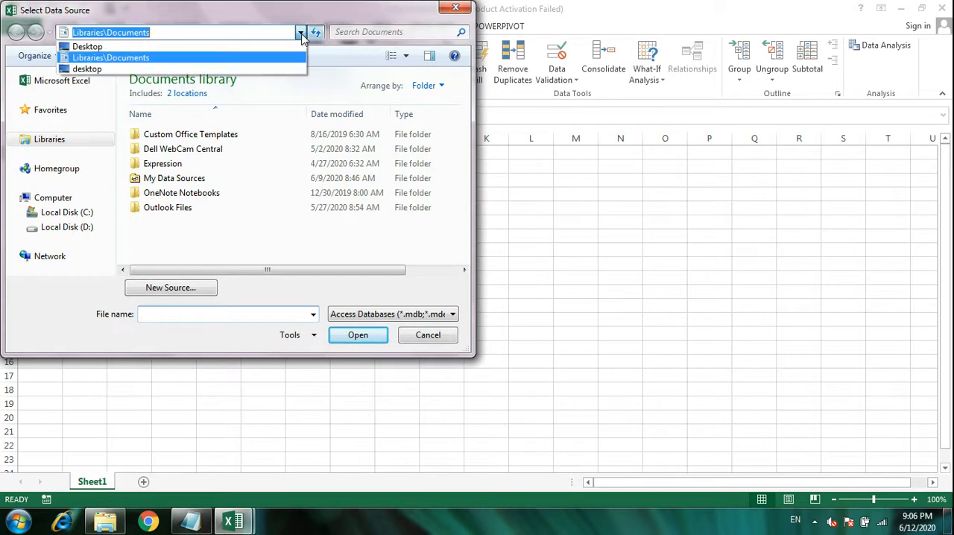
{"action": "left_click", "coordinate": [233, 47]}
{"action": "left_click", "coordinate": [465, 270]}
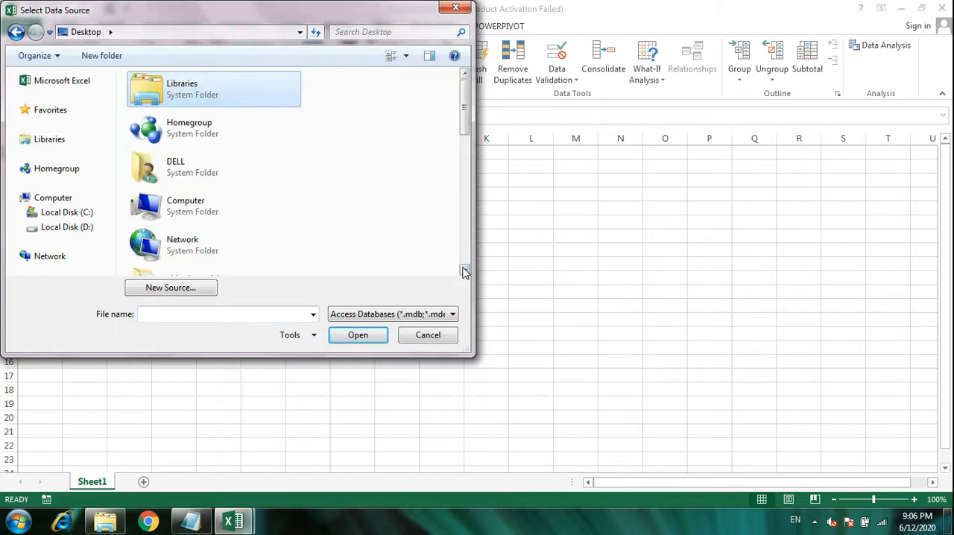
{"action": "left_click", "coordinate": [419, 312]}
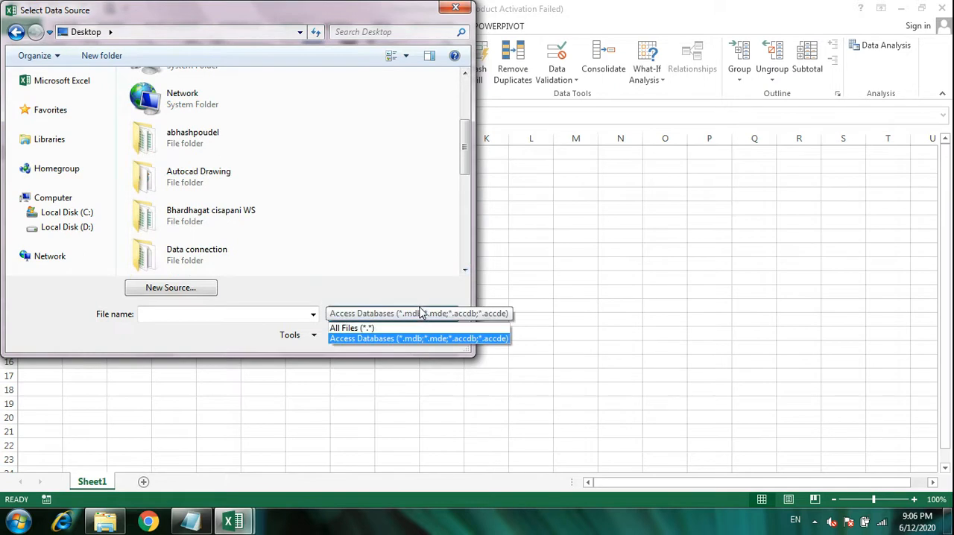
{"action": "left_click", "coordinate": [186, 256]}
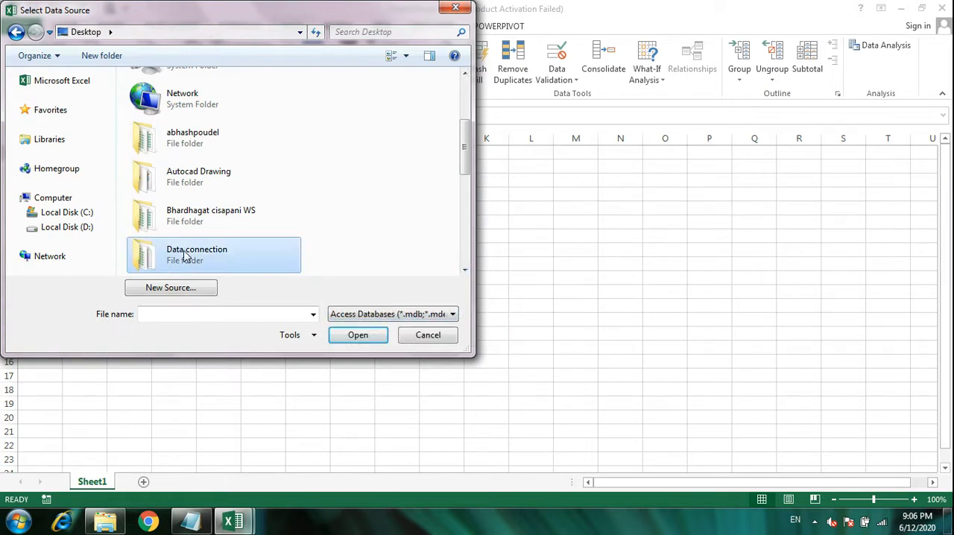
{"action": "double_click", "coordinate": [185, 256]}
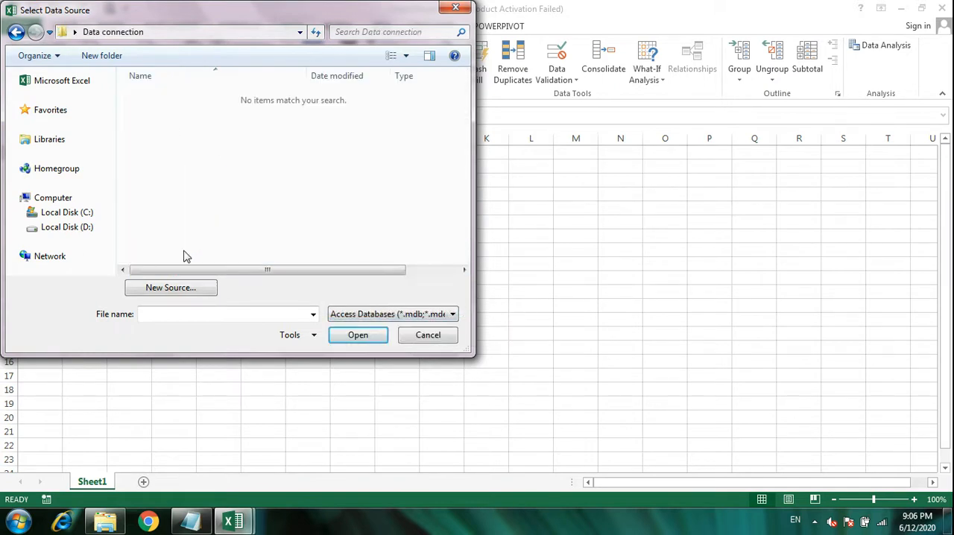
{"action": "left_click", "coordinate": [400, 316]}
{"action": "left_click", "coordinate": [358, 327]}
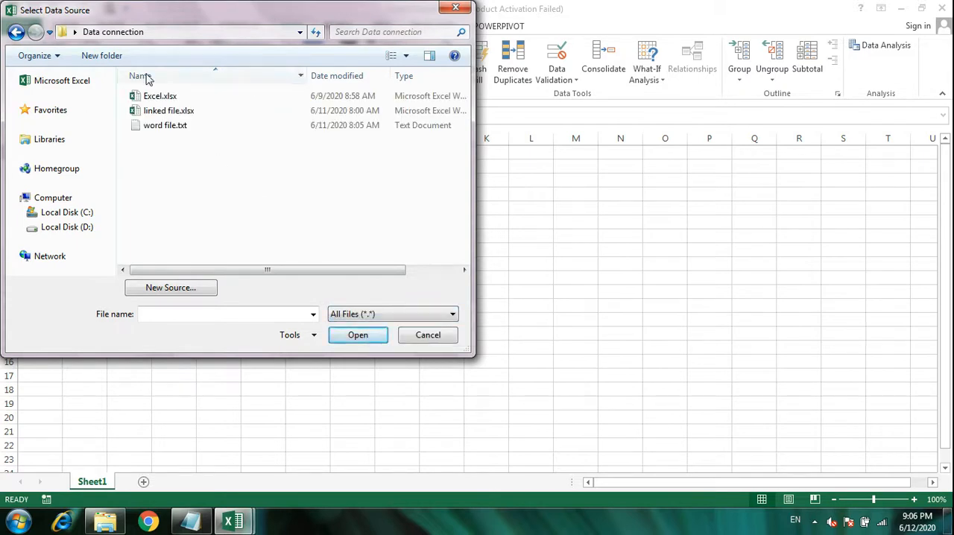
Import Sheet2$ from Excel.xlsx with first-row column headers, as a table at cell A1 of the existing worksheet
{"action": "double_click", "coordinate": [153, 97]}
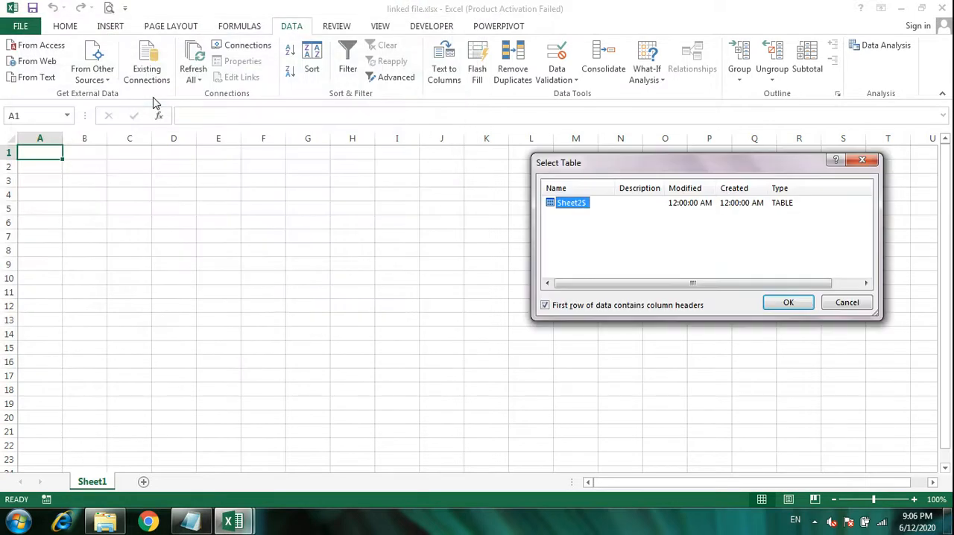
{"action": "left_click", "coordinate": [787, 302]}
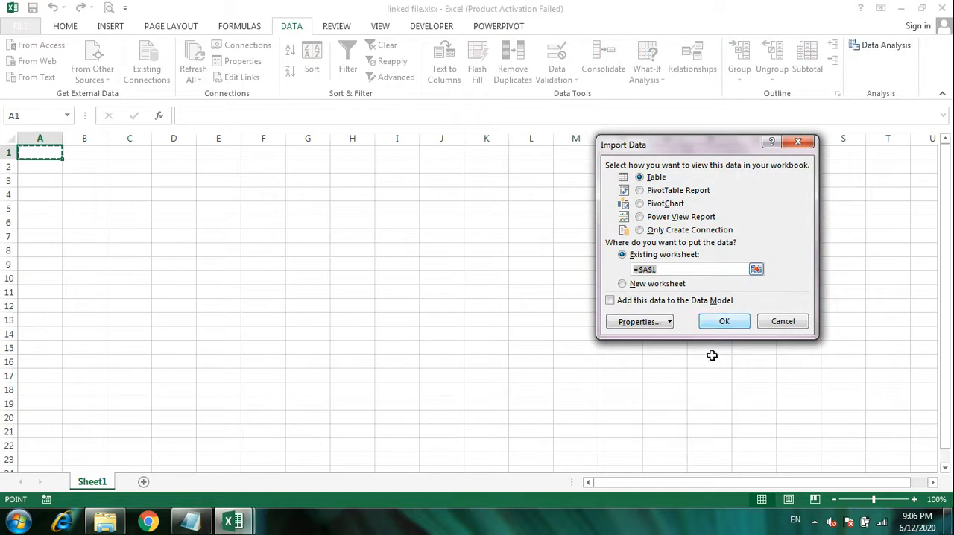
{"action": "left_click", "coordinate": [725, 325]}
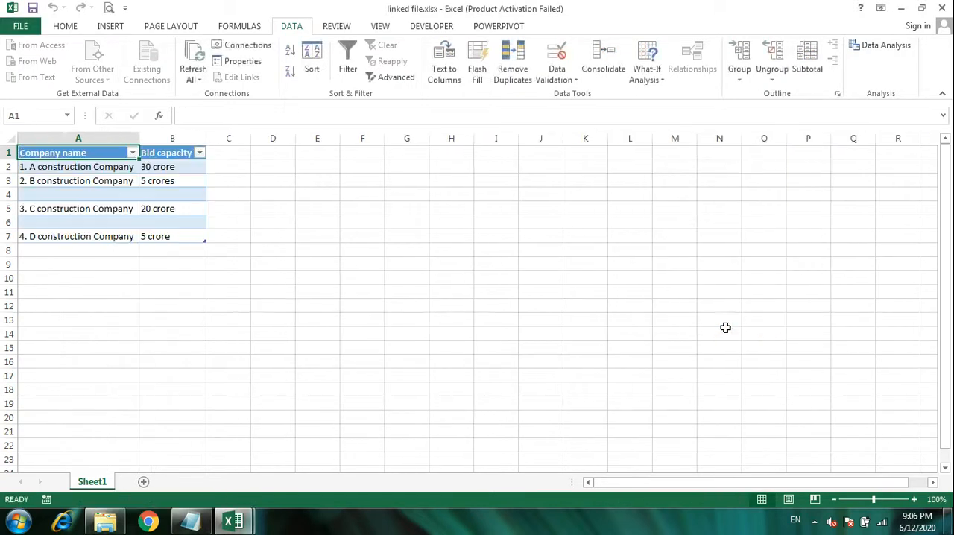
Highlight C construction Company's bid capacity, cell B5, with yellow fill in the imported table
{"action": "left_click", "coordinate": [172, 171]}
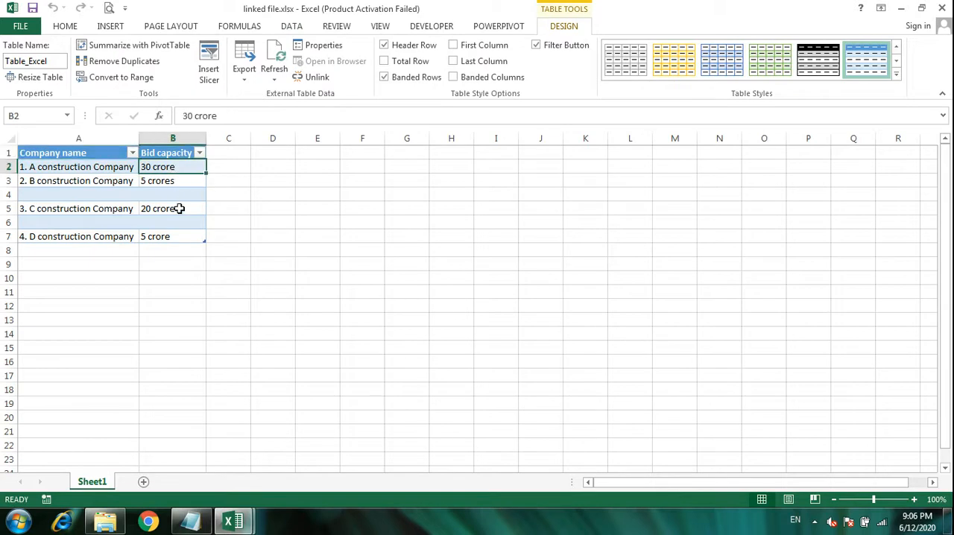
{"action": "left_click", "coordinate": [179, 208]}
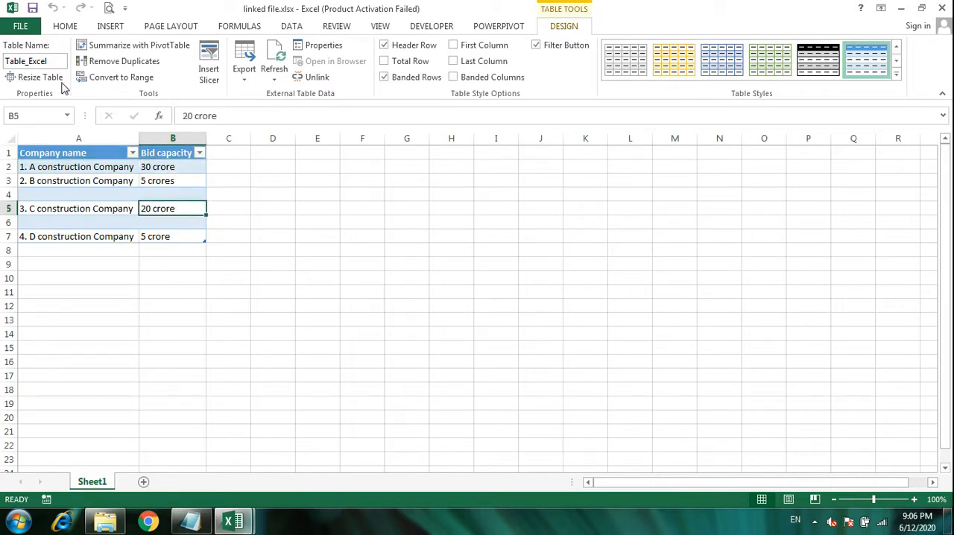
{"action": "left_click", "coordinate": [64, 27]}
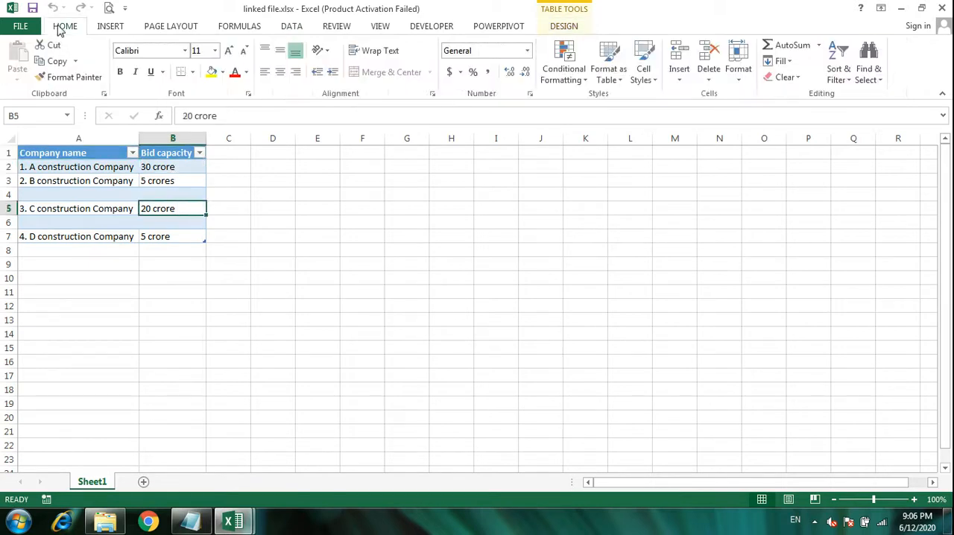
{"action": "left_click", "coordinate": [212, 72]}
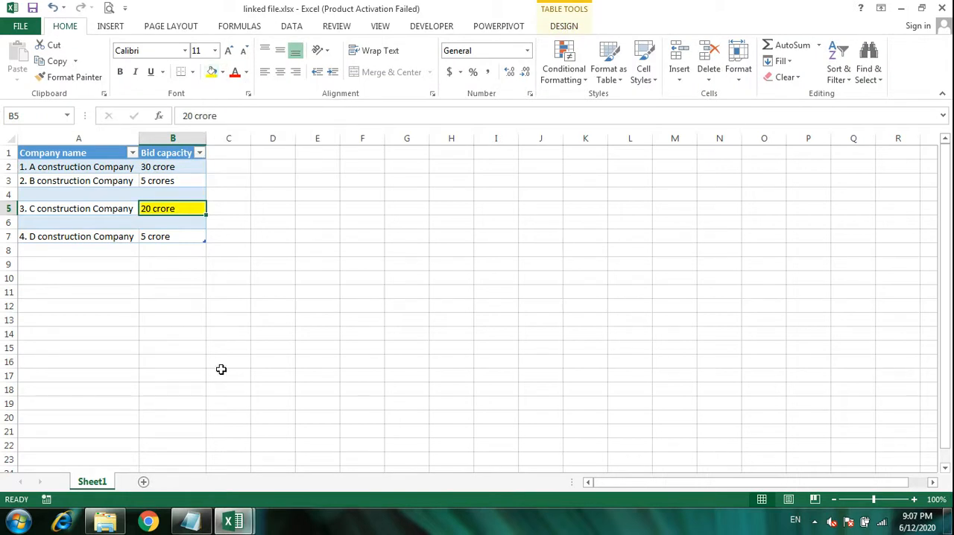
Switch to the source workbook Excel.xlsx and fill C construction Company's bid capacity cell B5 with yellow
{"action": "mouse_move", "coordinate": [237, 521]}
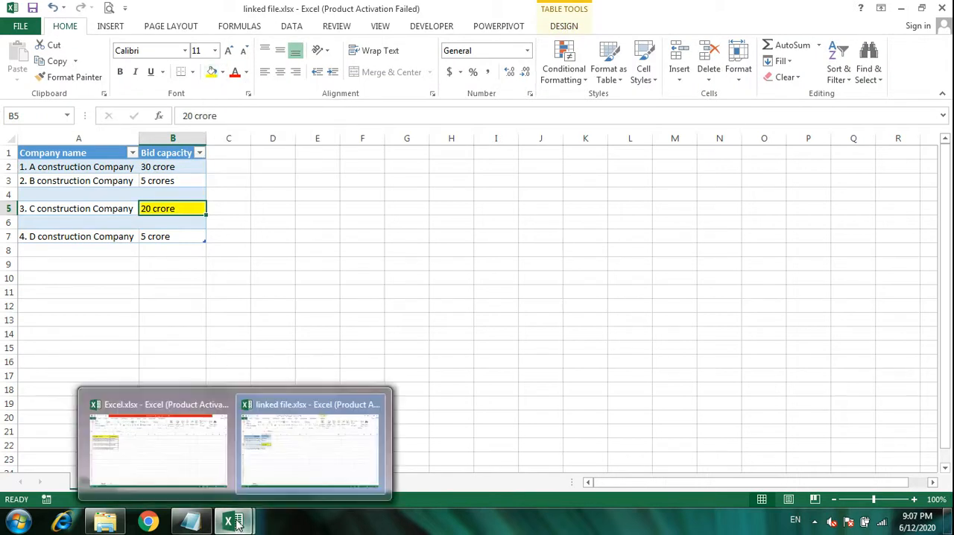
{"action": "left_click", "coordinate": [190, 437]}
{"action": "left_click", "coordinate": [165, 208]}
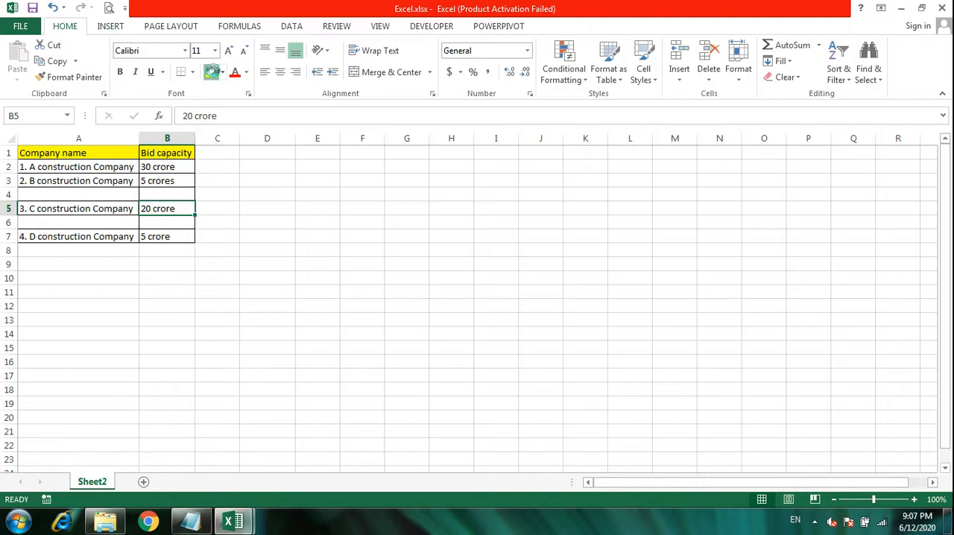
{"action": "left_click", "coordinate": [213, 74]}
{"action": "left_click", "coordinate": [273, 276]}
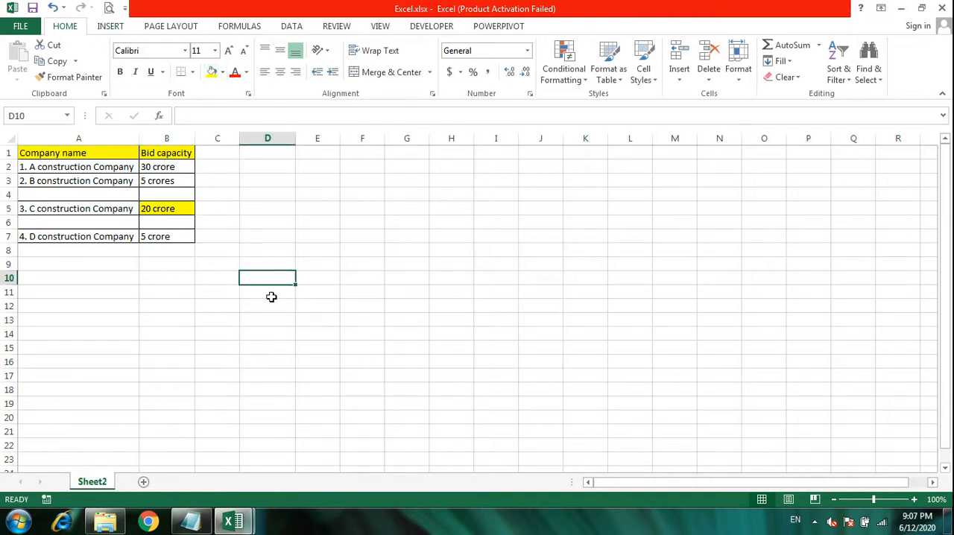
Change C construction Company's bid capacity in cell B5 of Excel.xlsx to 40 crore
{"action": "left_click", "coordinate": [175, 208]}
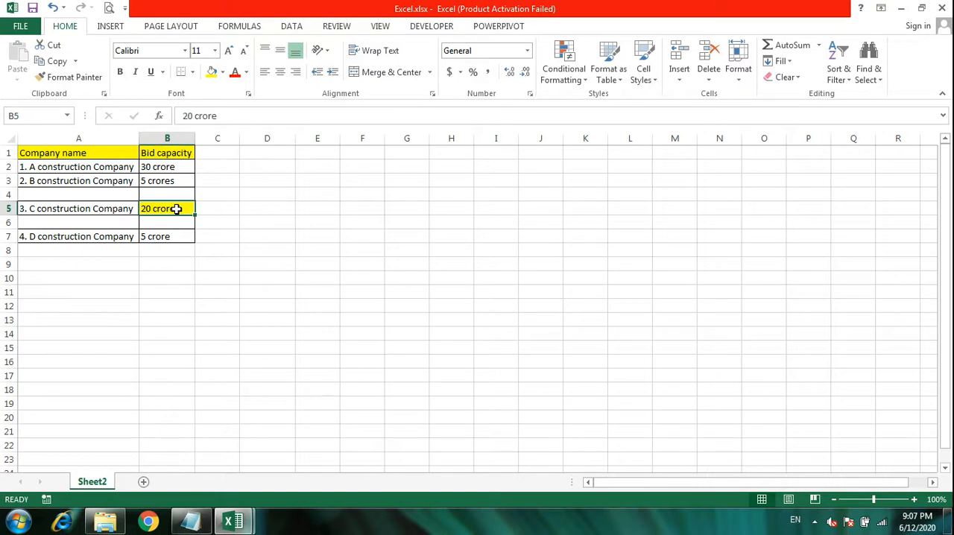
{"action": "type", "text": "4"}
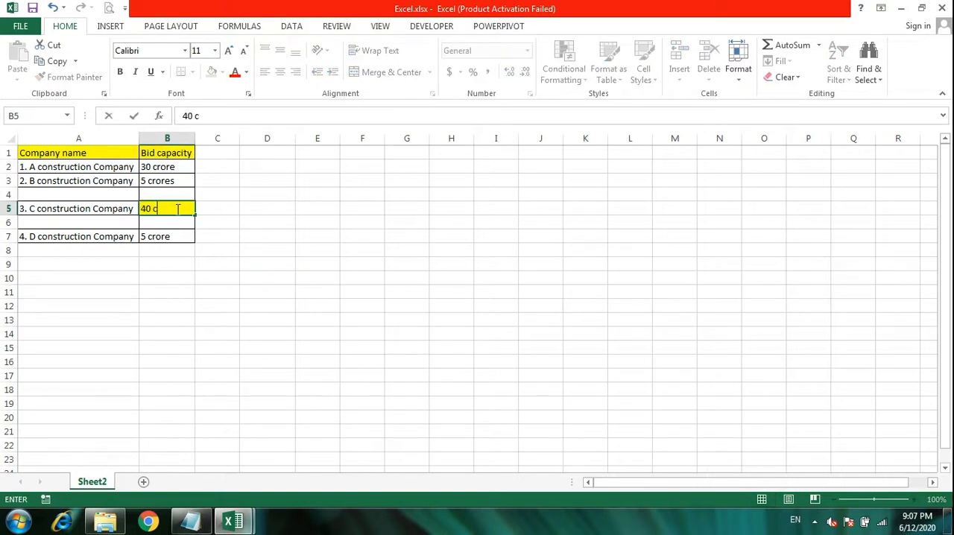
{"action": "key", "text": "Return"}
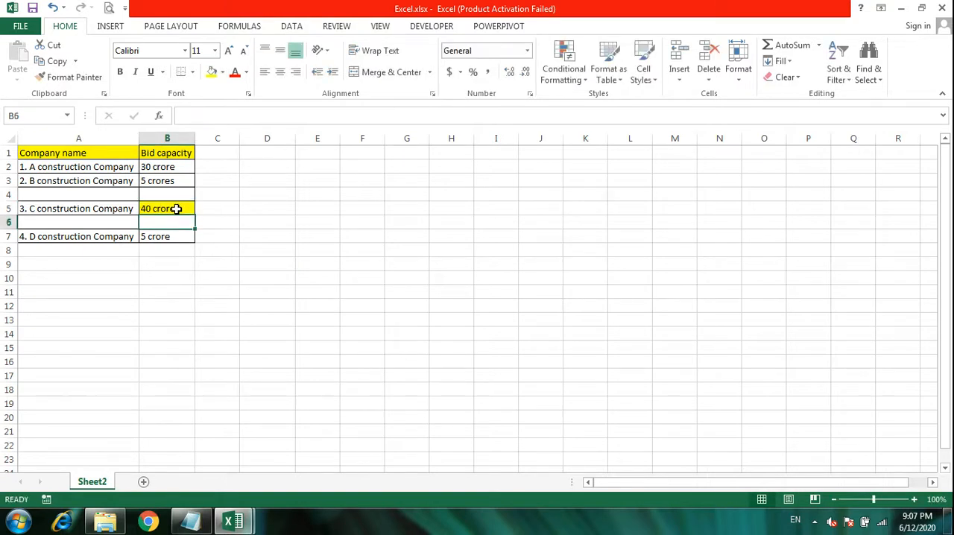
Switch to linked file.xlsx and refresh its external data connection to update the imported table
{"action": "mouse_move", "coordinate": [234, 520]}
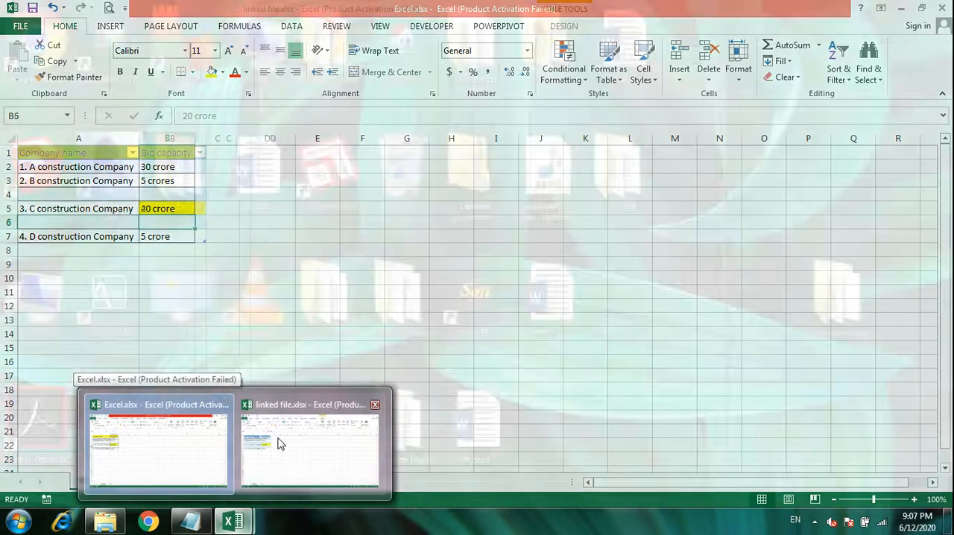
{"action": "left_click", "coordinate": [277, 441]}
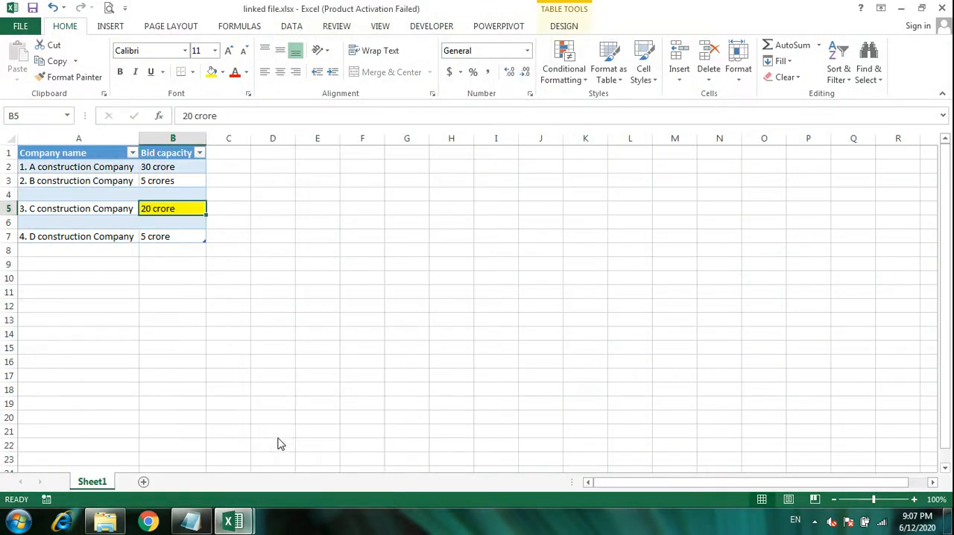
{"action": "left_click", "coordinate": [292, 27]}
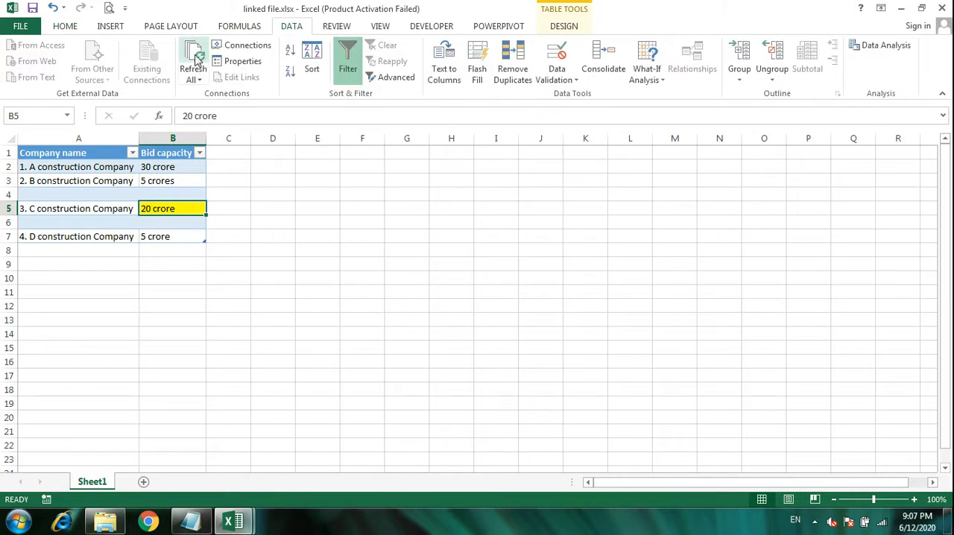
{"action": "left_click", "coordinate": [260, 194]}
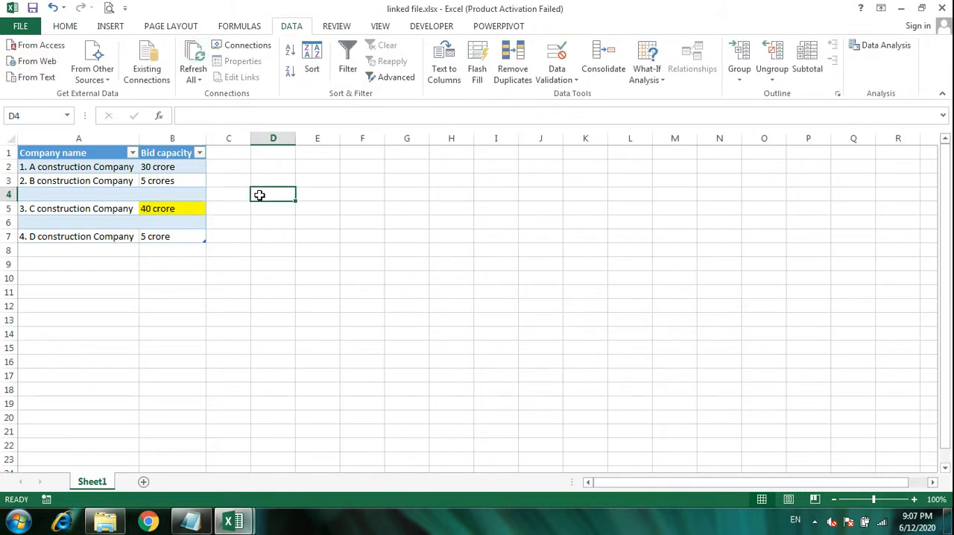
Start a text file import in linked file.xlsx and open word file.txt from the Desktop's Data connection folder
{"action": "left_click", "coordinate": [192, 522]}
{"action": "left_click", "coordinate": [201, 526]}
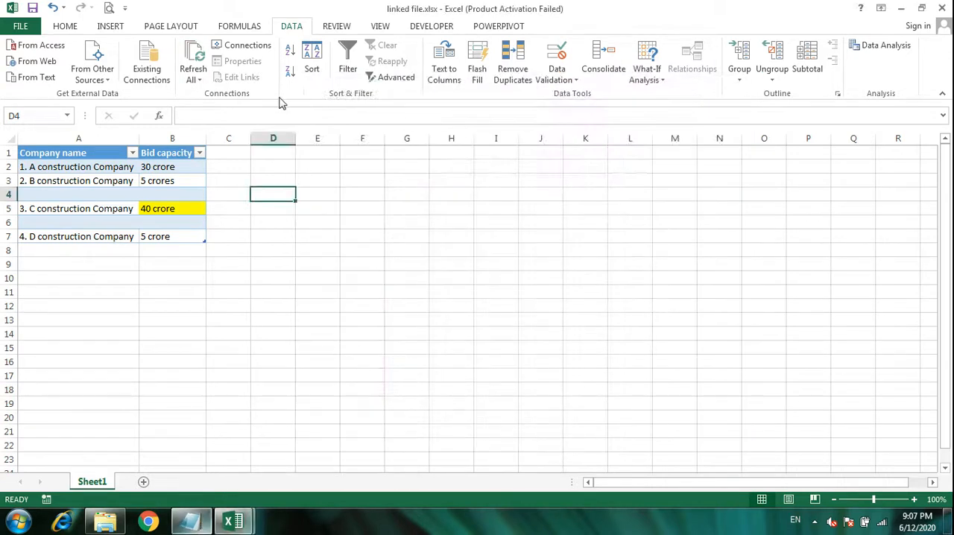
{"action": "left_click", "coordinate": [38, 77]}
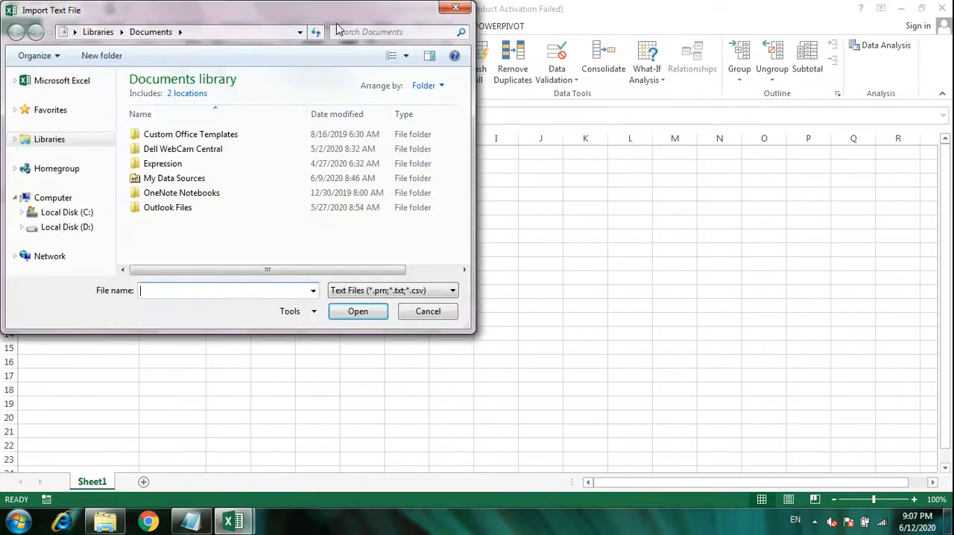
{"action": "left_click", "coordinate": [299, 32]}
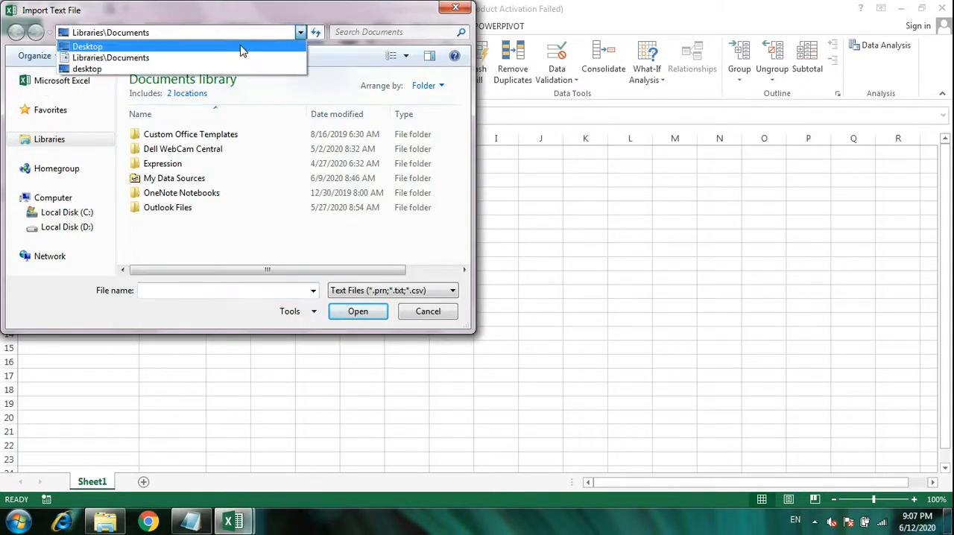
{"action": "left_click", "coordinate": [240, 46]}
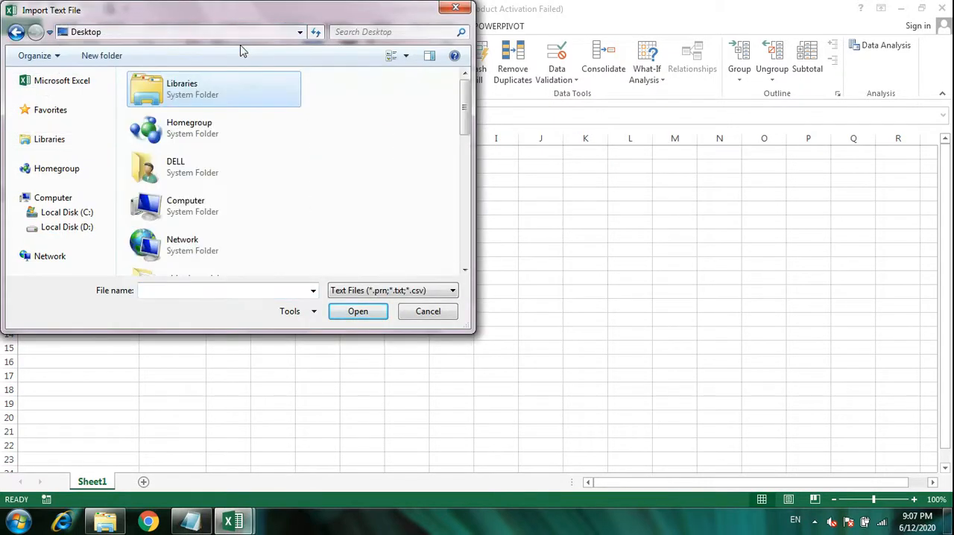
{"action": "left_click", "coordinate": [465, 271]}
{"action": "left_click", "coordinate": [465, 271]}
{"action": "left_click", "coordinate": [465, 271]}
{"action": "left_click", "coordinate": [464, 271]}
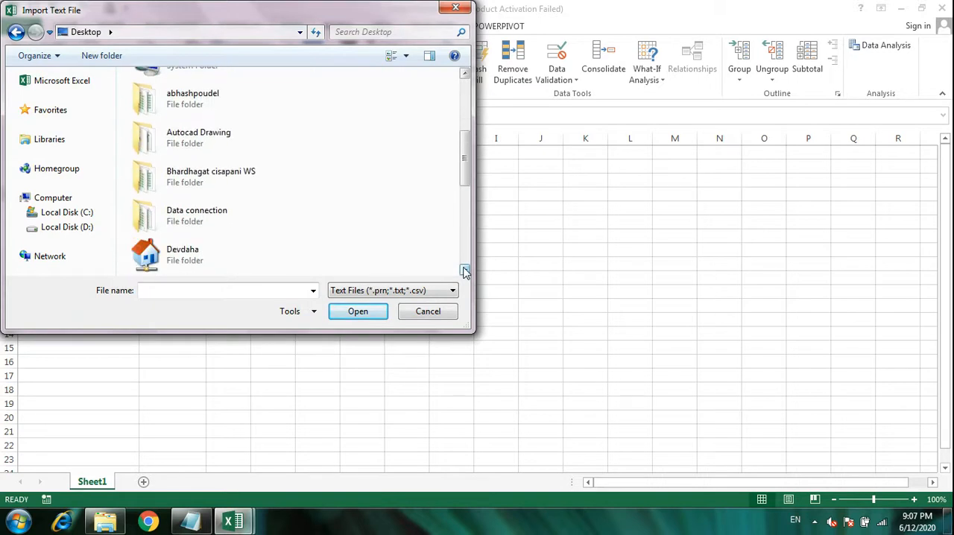
{"action": "double_click", "coordinate": [195, 216]}
{"action": "double_click", "coordinate": [170, 95]}
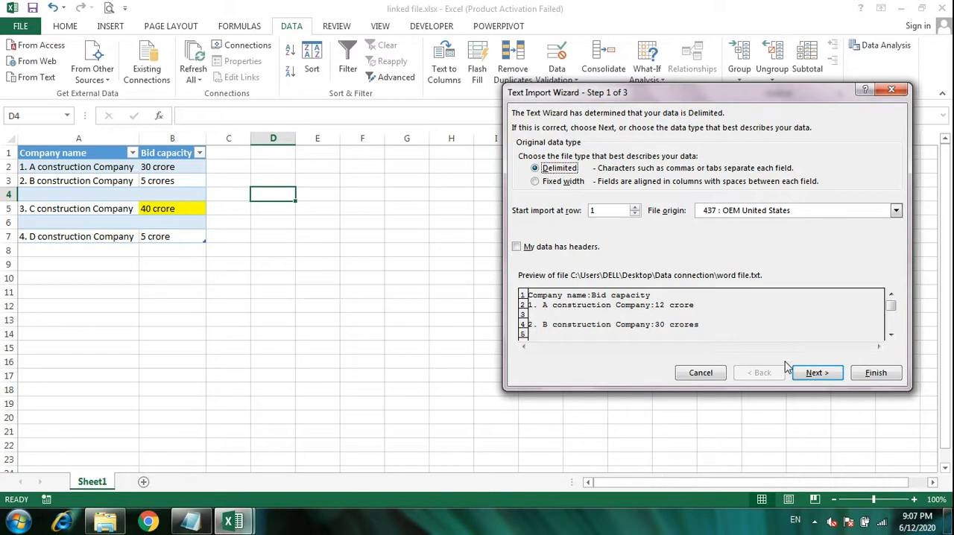
Keep the import as delimited, set a colon as the custom delimiter, and turn off the Tab delimiter
{"action": "left_click", "coordinate": [815, 375]}
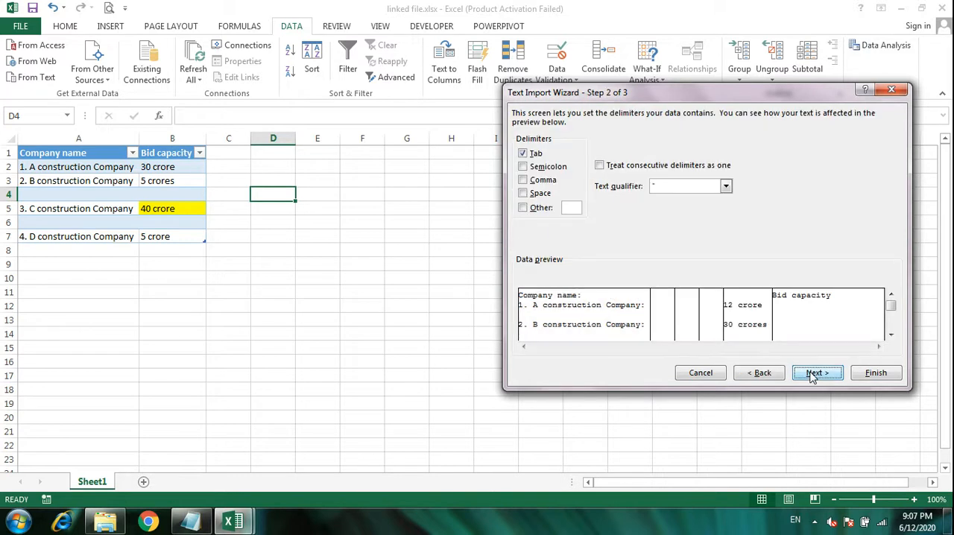
{"action": "left_click", "coordinate": [528, 208]}
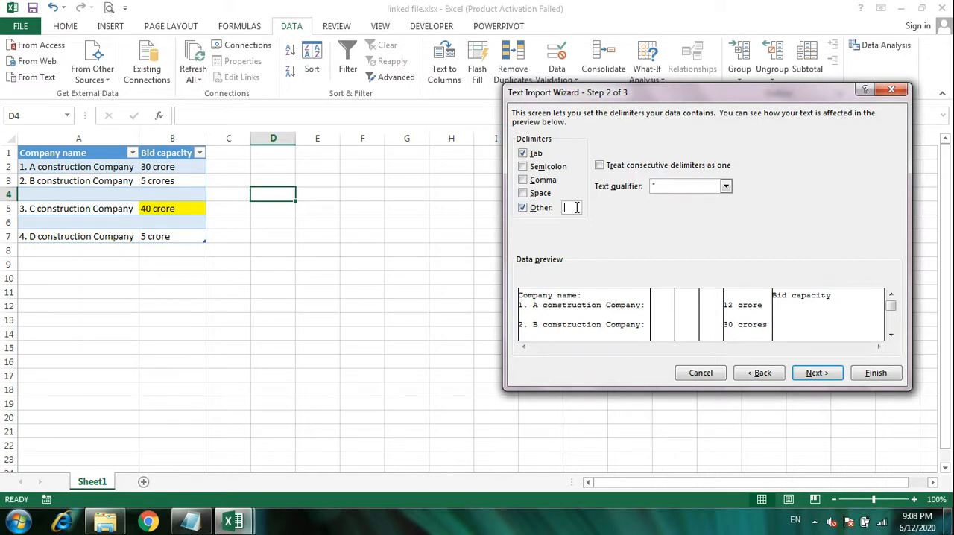
{"action": "type", "text": ":"}
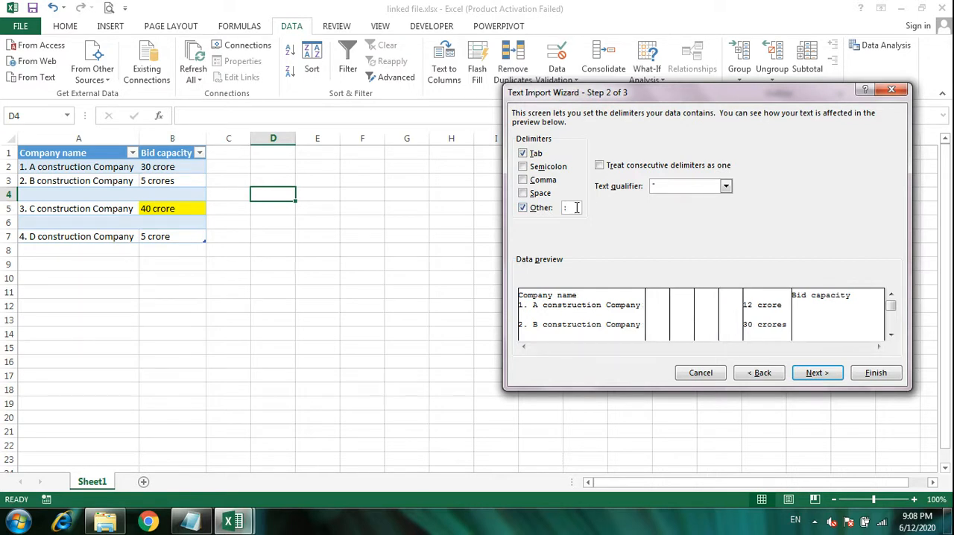
{"action": "left_click", "coordinate": [524, 154]}
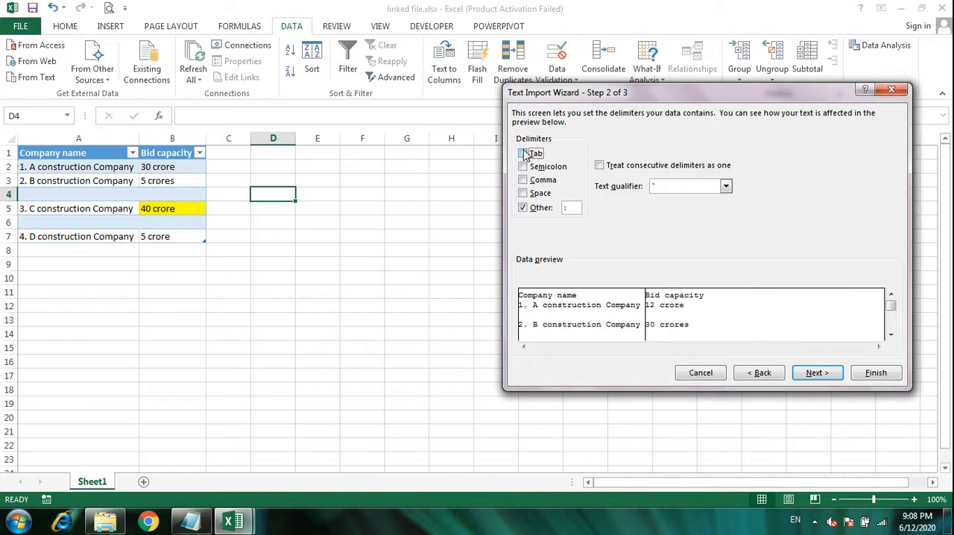
{"action": "left_click", "coordinate": [817, 375]}
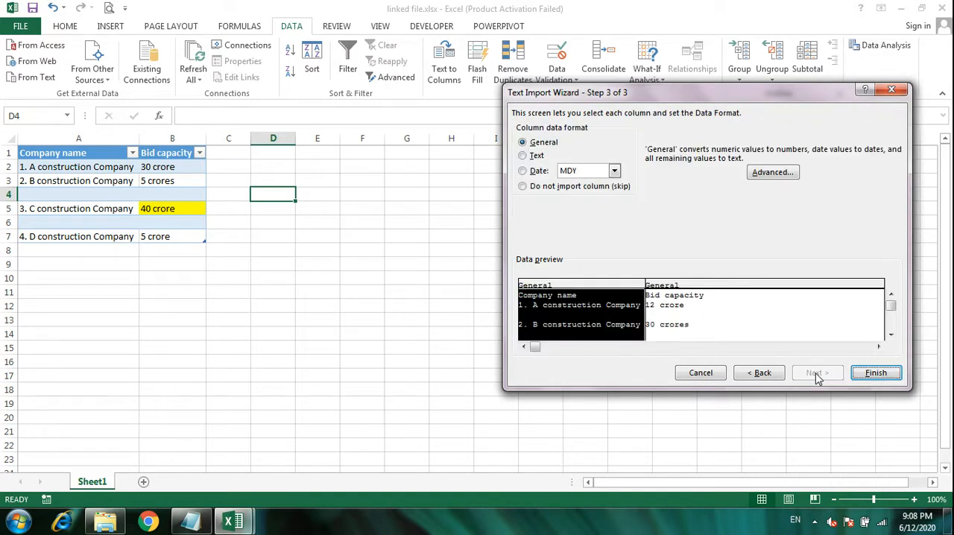
Finish the text import with General column format and place the data in the existing worksheet at cell D1
{"action": "left_click", "coordinate": [869, 373]}
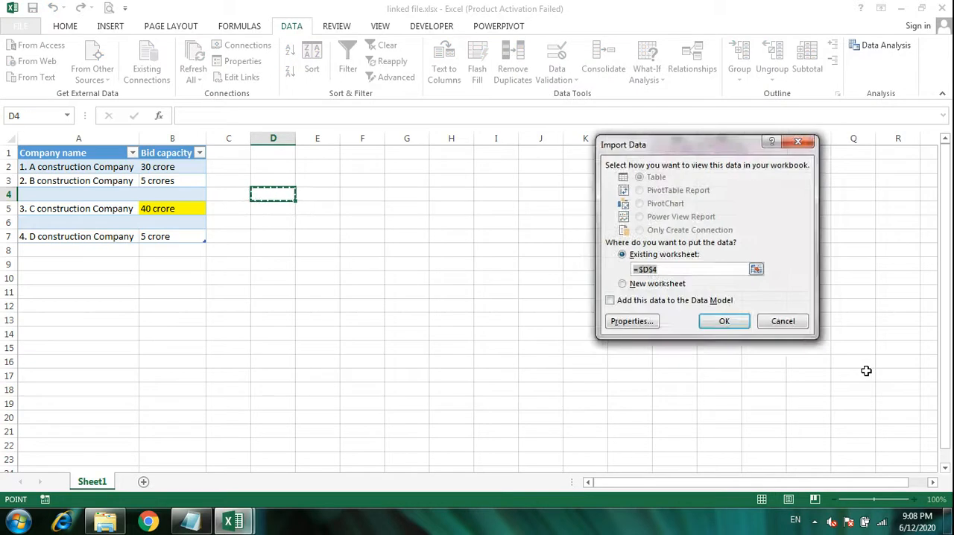
{"action": "left_click", "coordinate": [279, 154]}
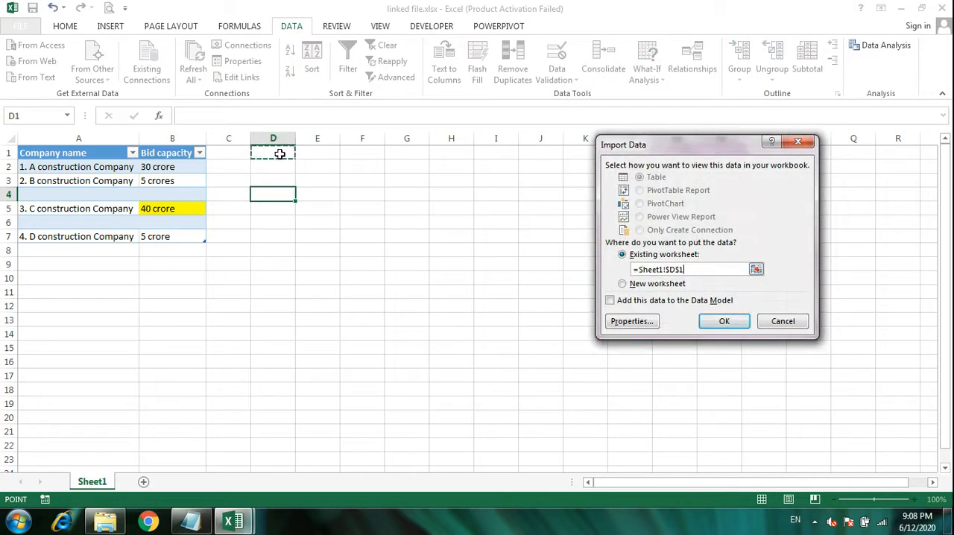
{"action": "left_click", "coordinate": [720, 322]}
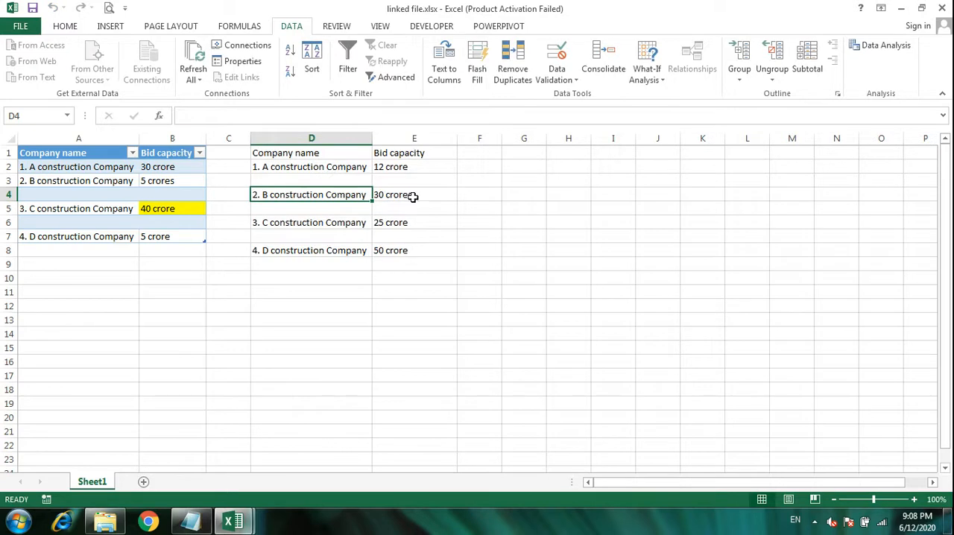
Switch to word file.txt in Notepad, change C construction Company's bid capacity to 30 crore, and save the file
{"action": "left_click", "coordinate": [412, 196]}
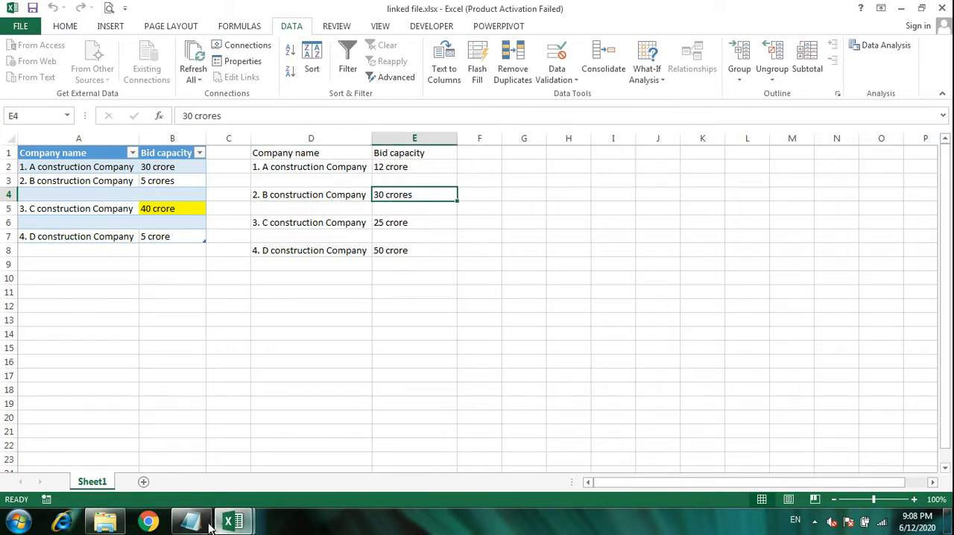
{"action": "mouse_move", "coordinate": [191, 522]}
{"action": "left_click", "coordinate": [219, 455]}
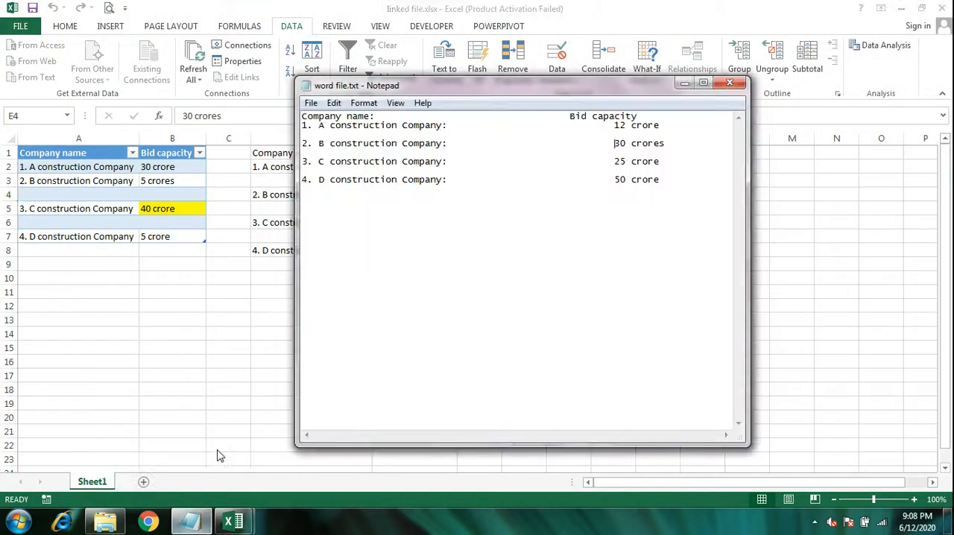
{"action": "left_click_drag", "start_coordinate": [666, 162], "coordinate": [613, 162]}
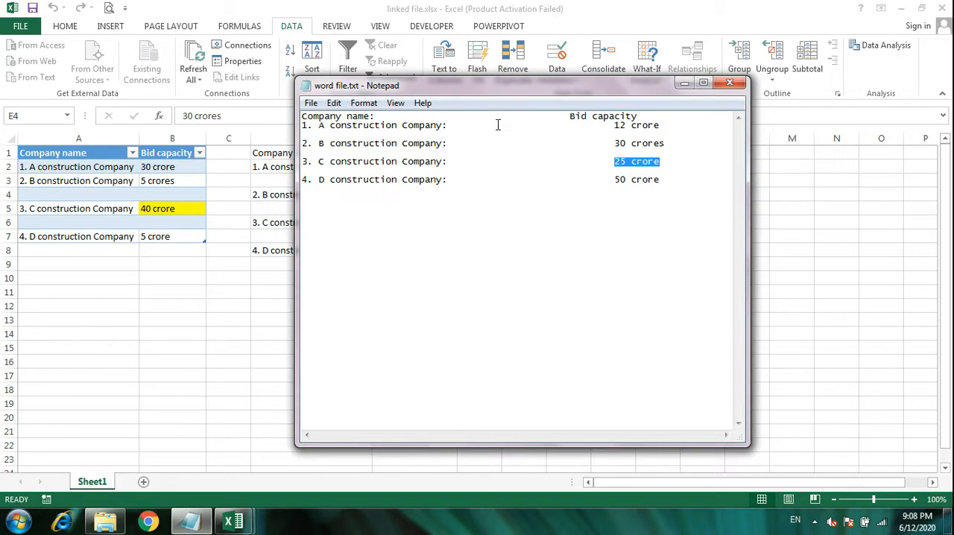
{"action": "type", "text": "30"}
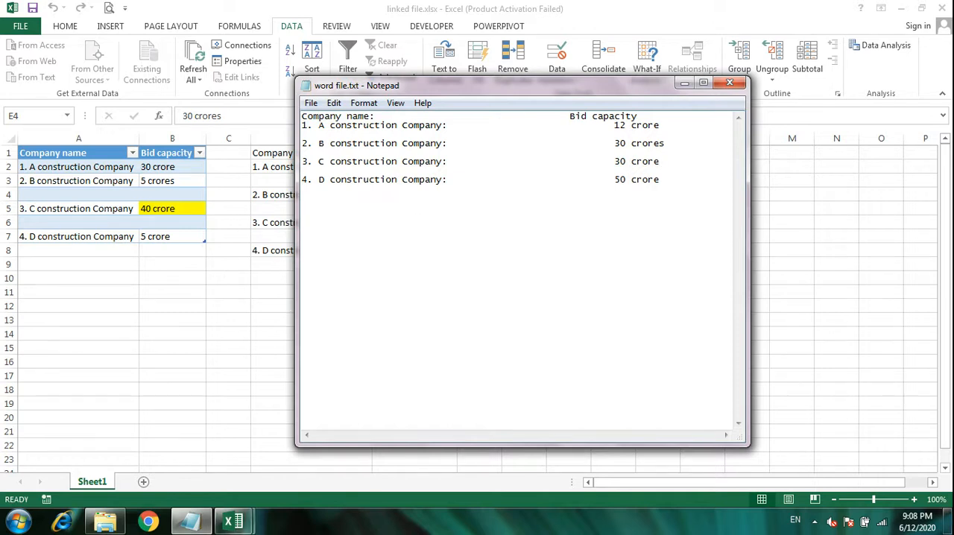
Switch back to linked file.xlsx and fill C construction Company's bid capacity cell E6 in the imported text data with yellow
{"action": "mouse_move", "coordinate": [233, 521]}
{"action": "mouse_move", "coordinate": [292, 456]}
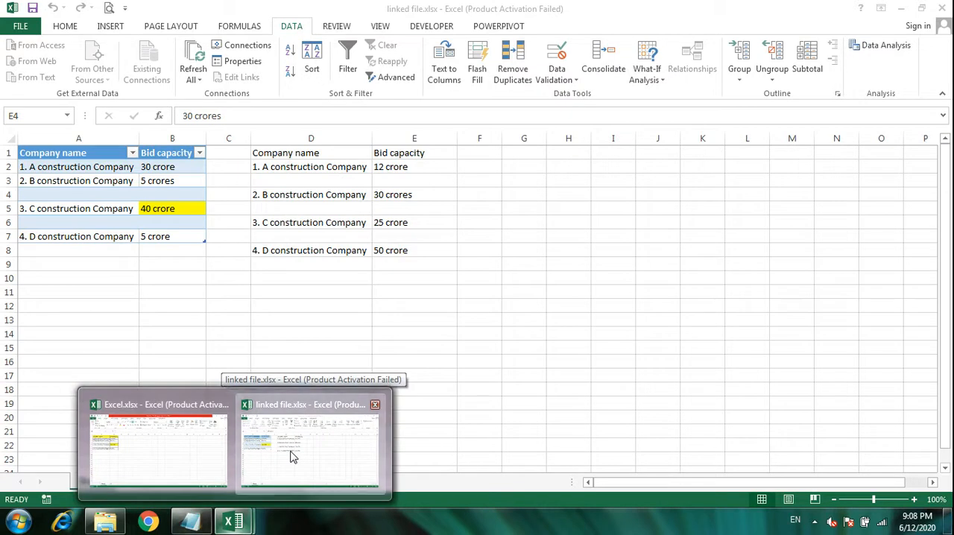
{"action": "left_click", "coordinate": [292, 456]}
{"action": "left_click", "coordinate": [419, 217]}
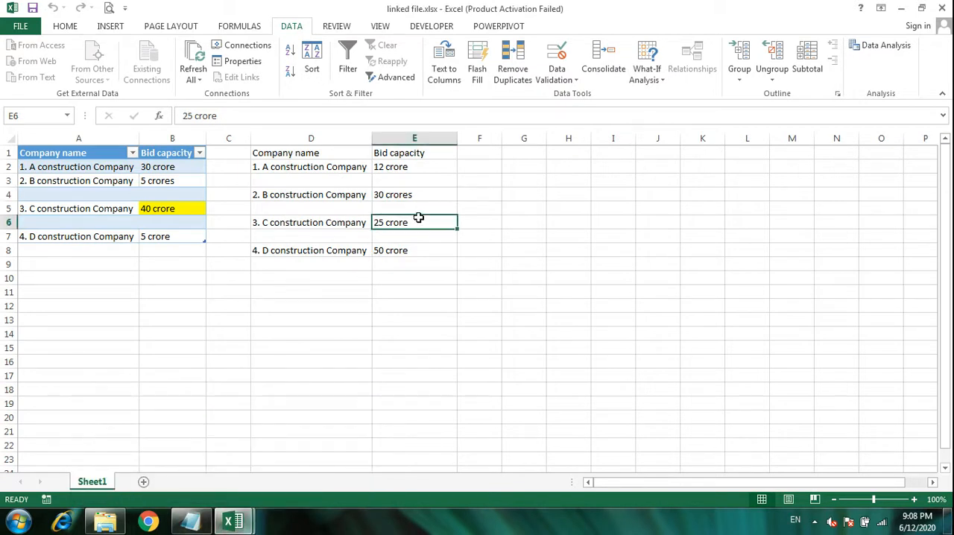
{"action": "left_click", "coordinate": [66, 27]}
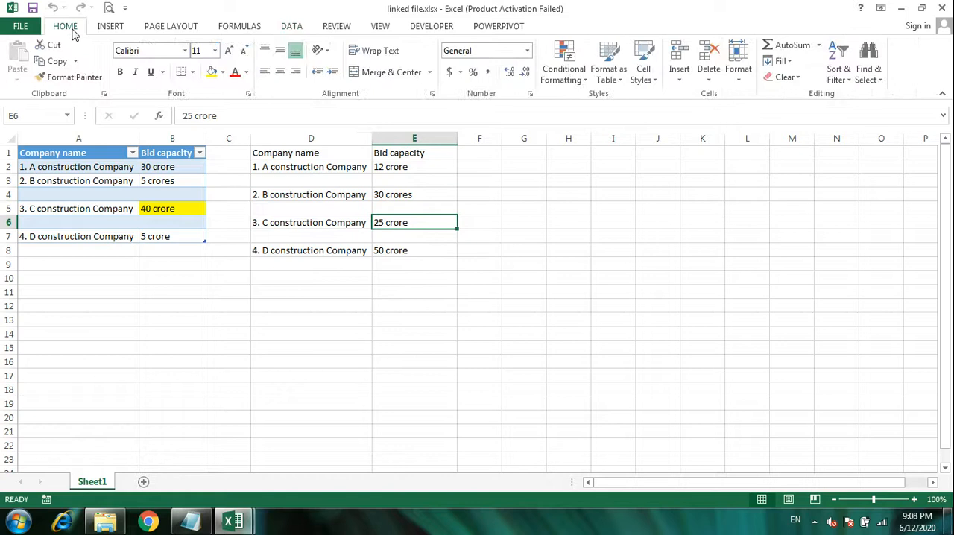
{"action": "left_click", "coordinate": [222, 73]}
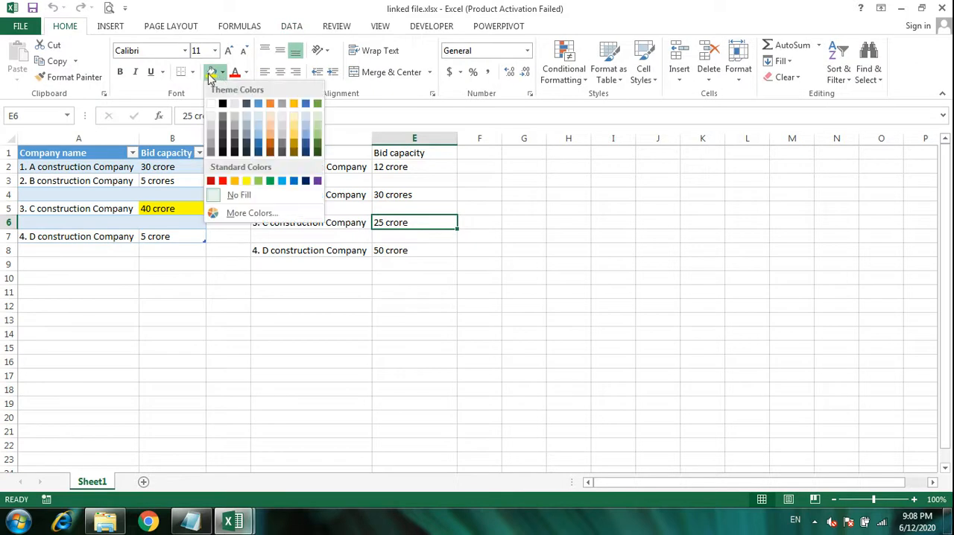
{"action": "left_click", "coordinate": [212, 72]}
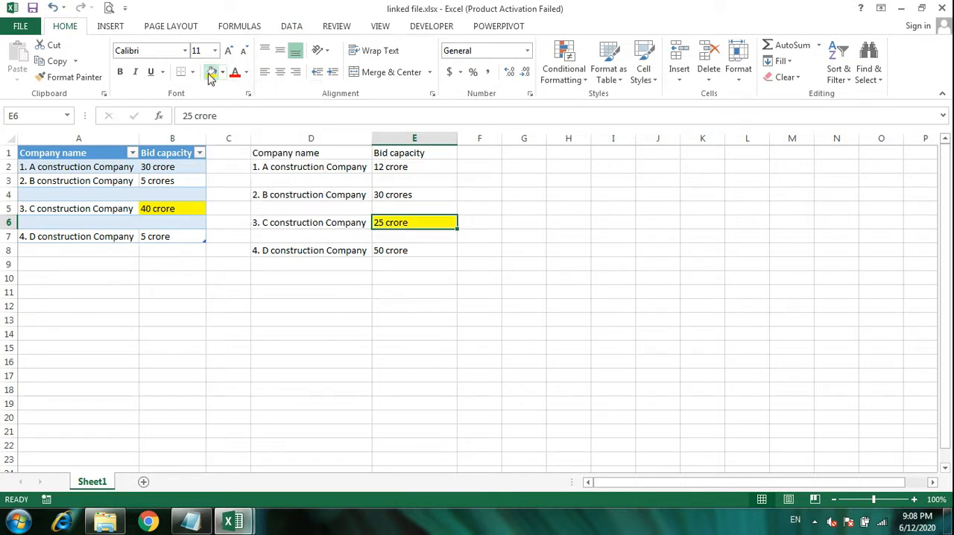
Refresh the workbook's external data, re-importing word file.txt as the text source
{"action": "left_click", "coordinate": [291, 26]}
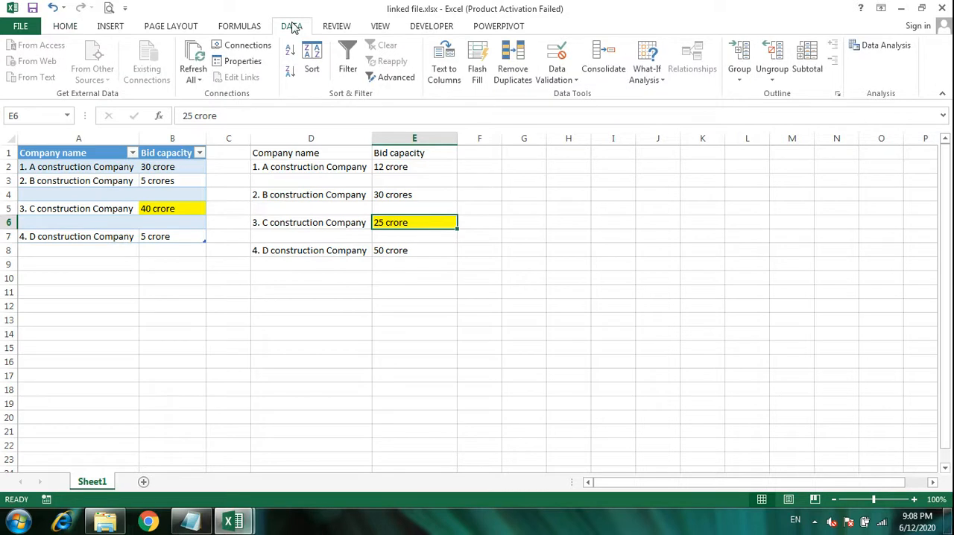
{"action": "left_click", "coordinate": [199, 66]}
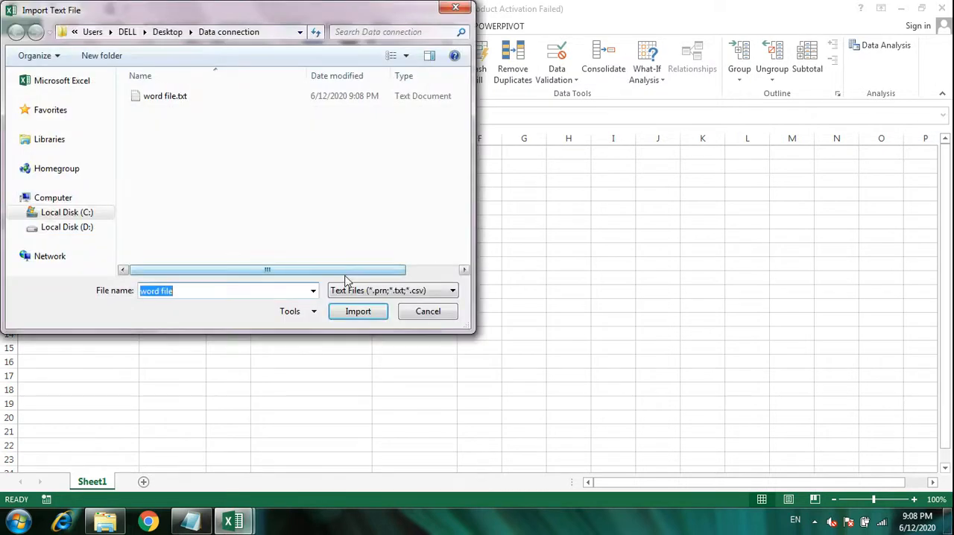
{"action": "left_click", "coordinate": [358, 313]}
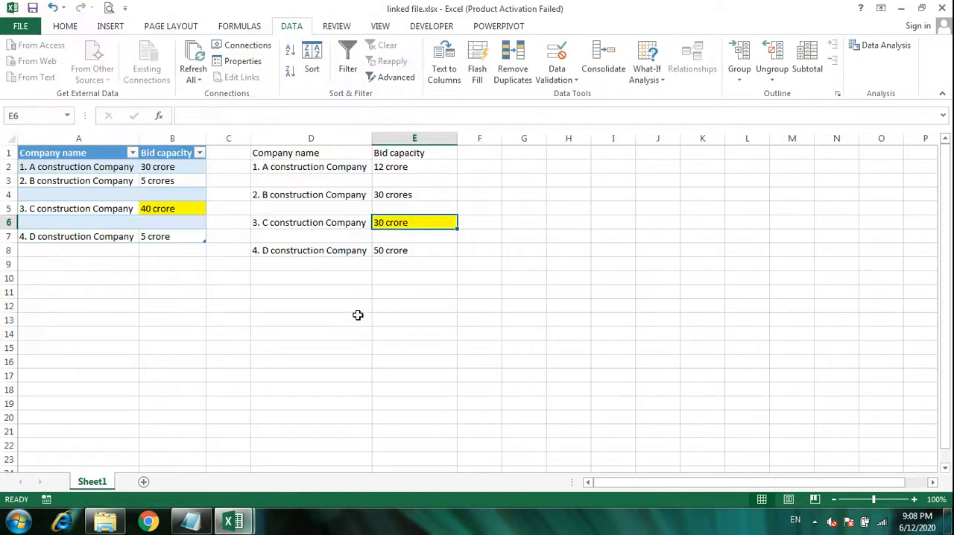
{"action": "left_click", "coordinate": [489, 255]}
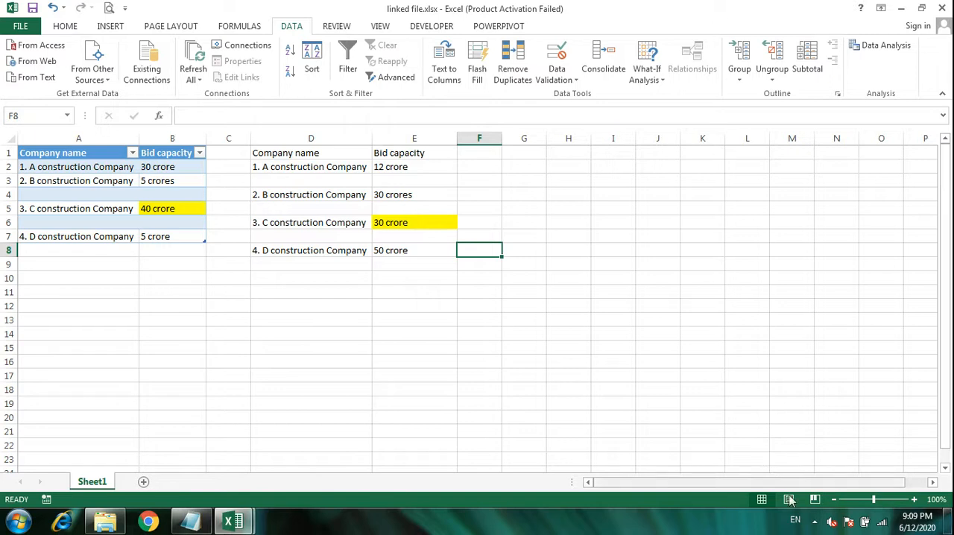
{"action": "left_click", "coordinate": [816, 522]}
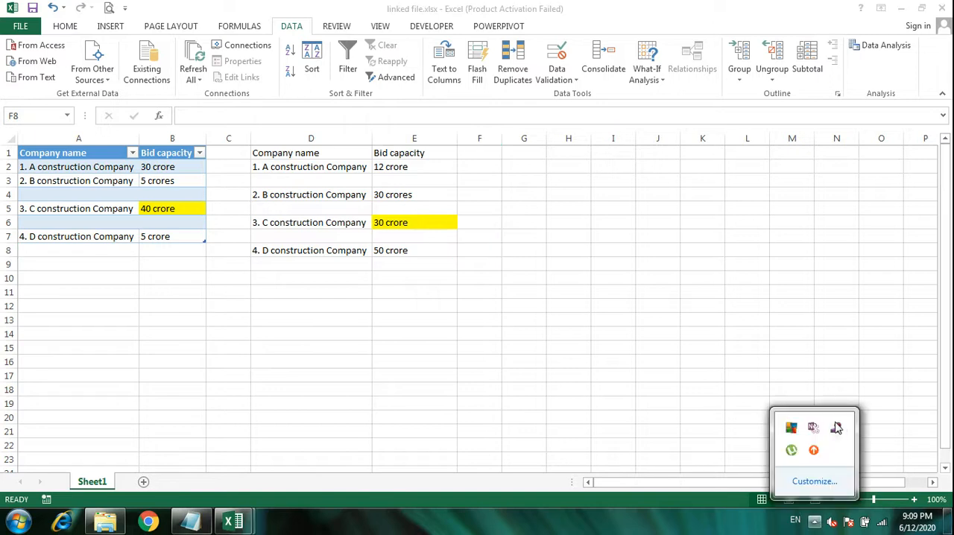